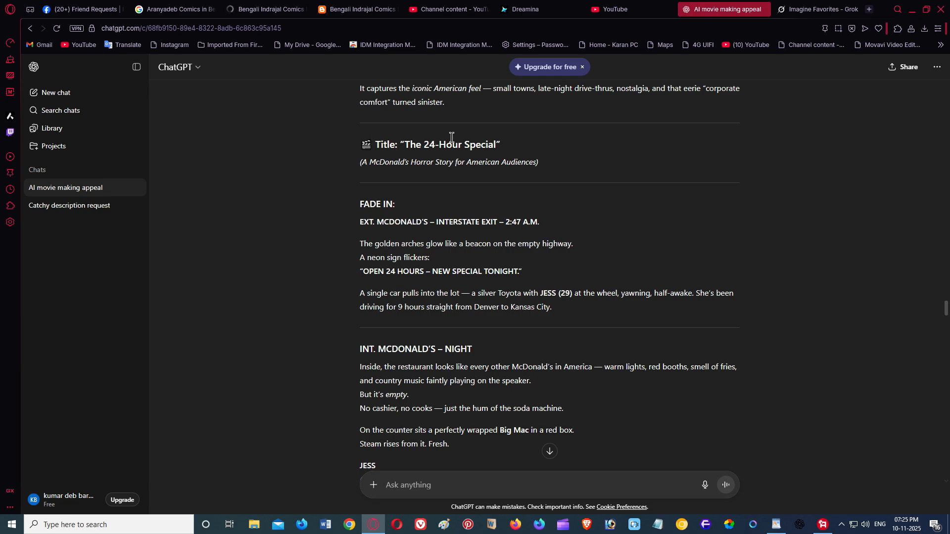
Step: Read down the 24-Hour Special script to the reply listing 20 cinematic 16:9 image prompts
triple_click(513, 145)
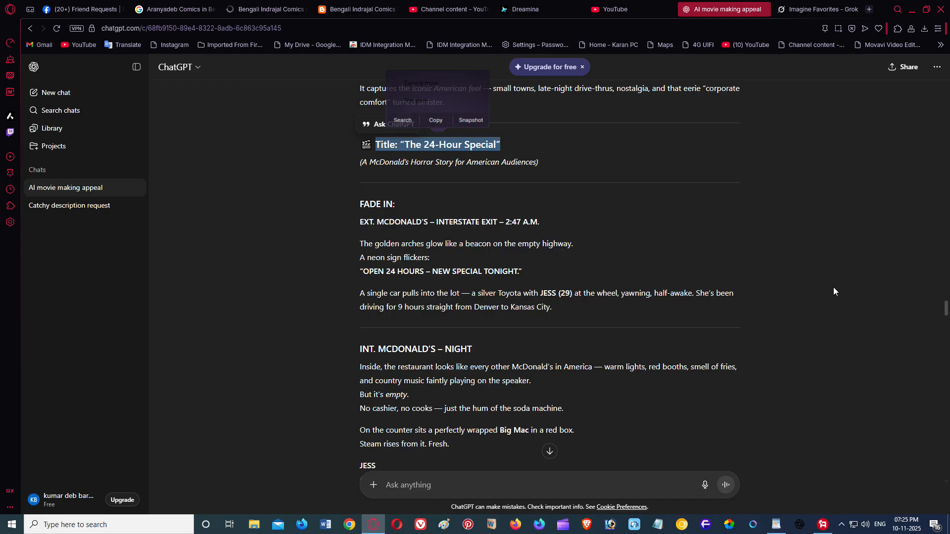
scroll(834, 289, "down", 1)
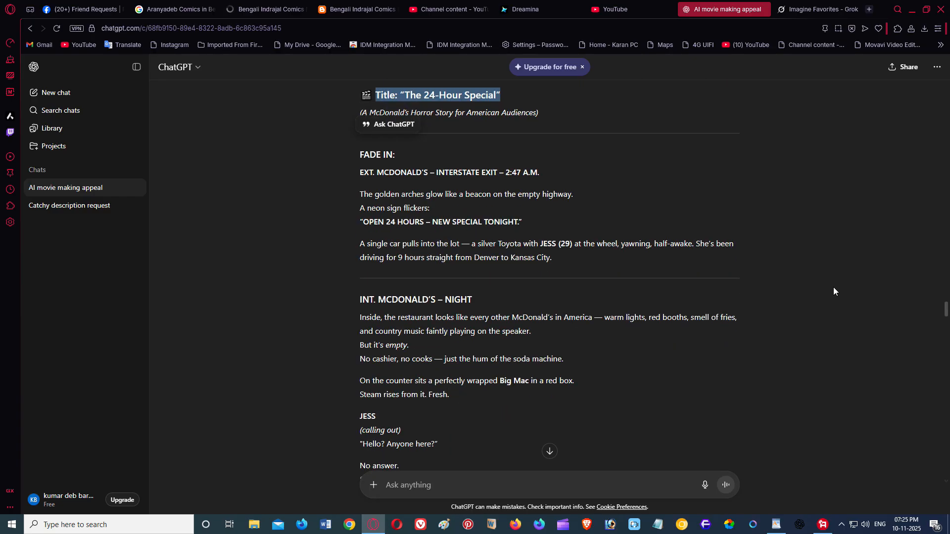
scroll(833, 291, "down", 2)
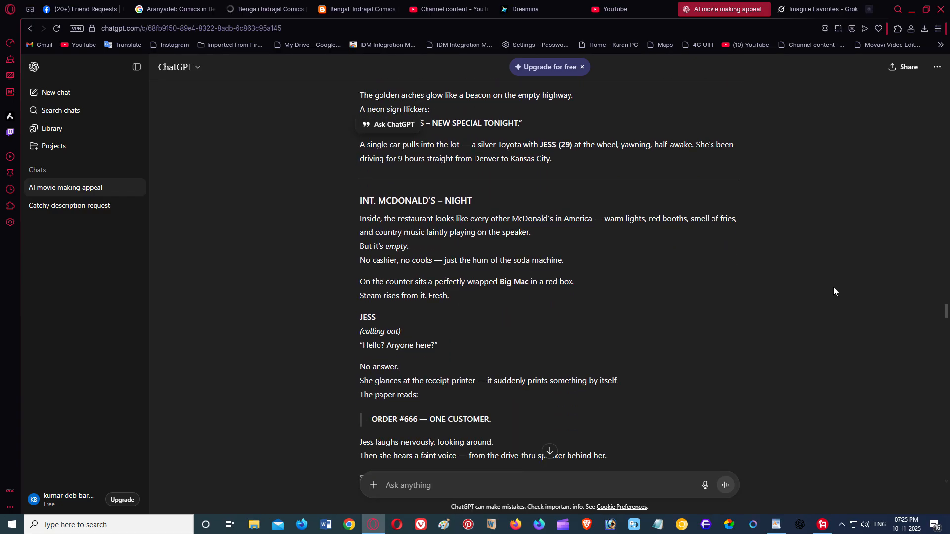
scroll(834, 288, "down", 1)
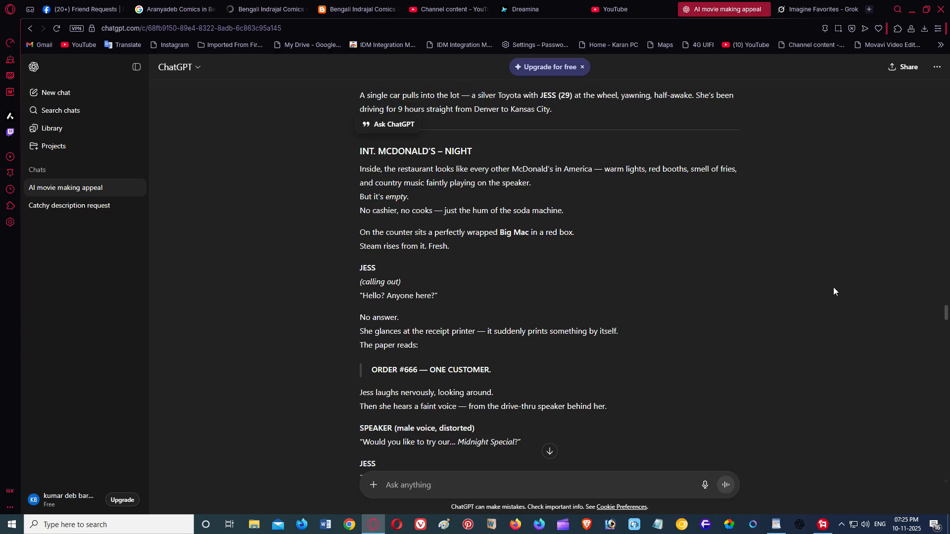
scroll(834, 288, "down", 2)
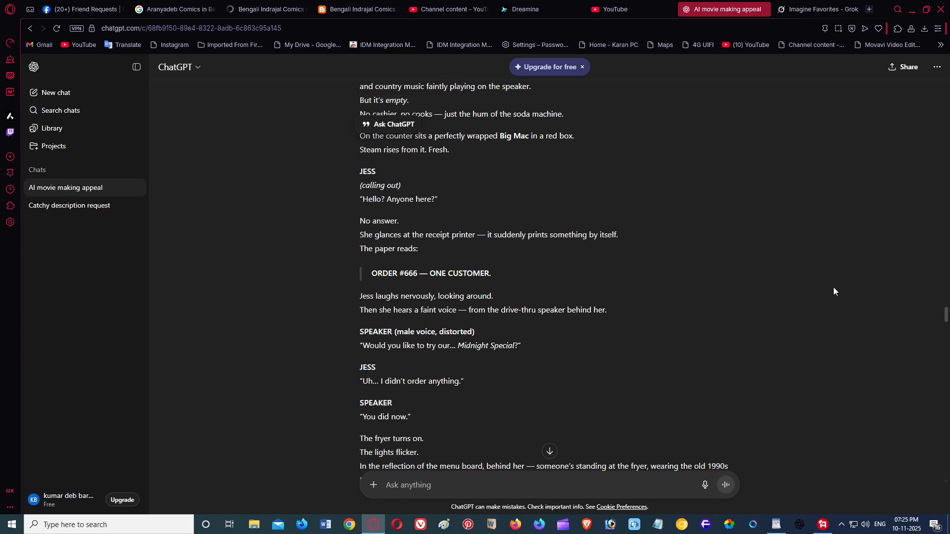
scroll(834, 291, "down", 1)
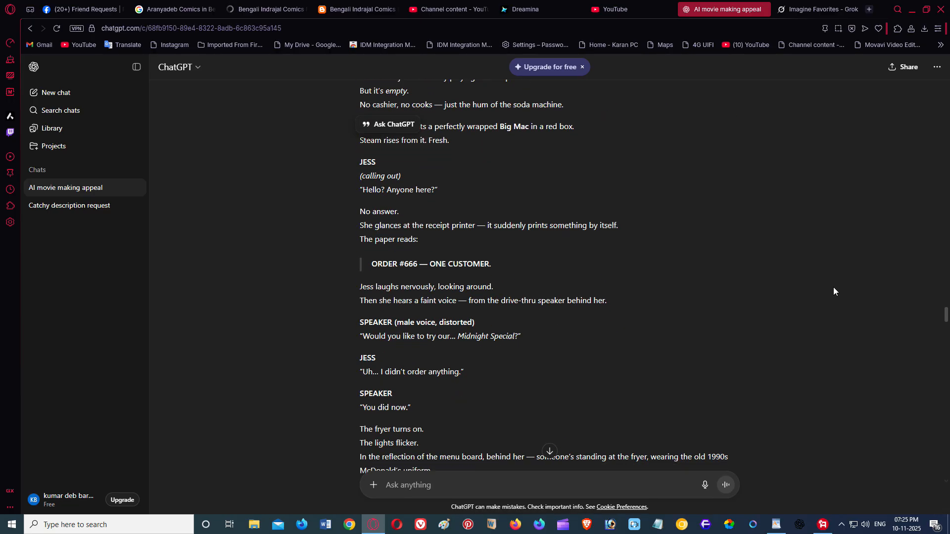
scroll(834, 291, "down", 2)
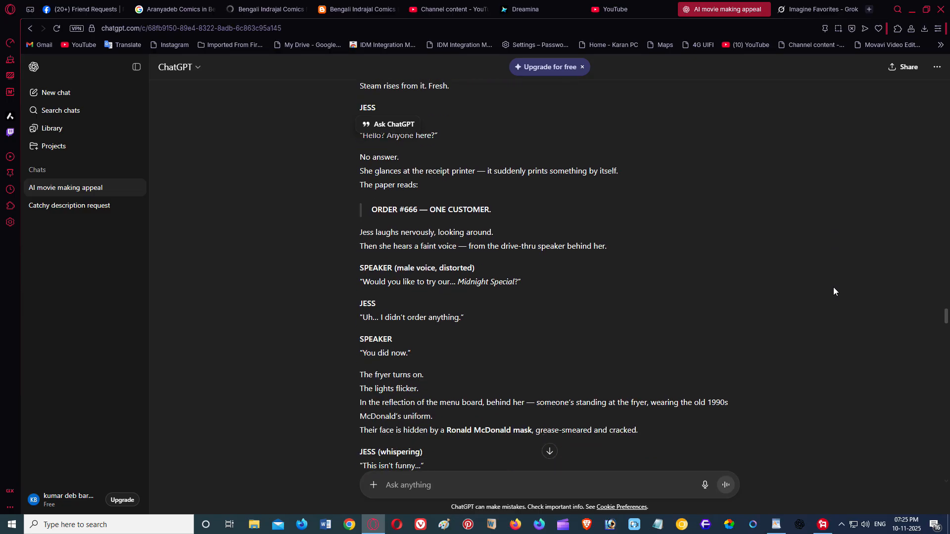
scroll(833, 288, "down", 2)
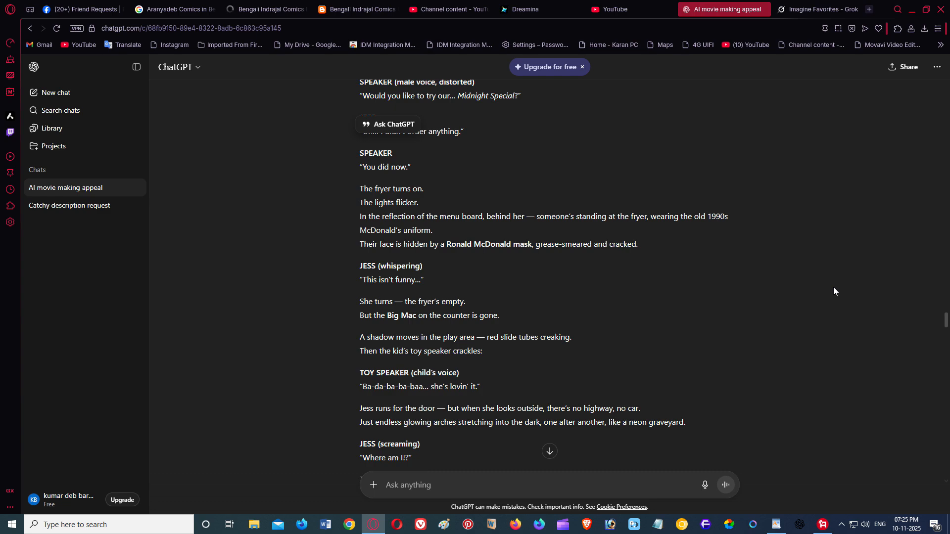
scroll(834, 291, "down", 1)
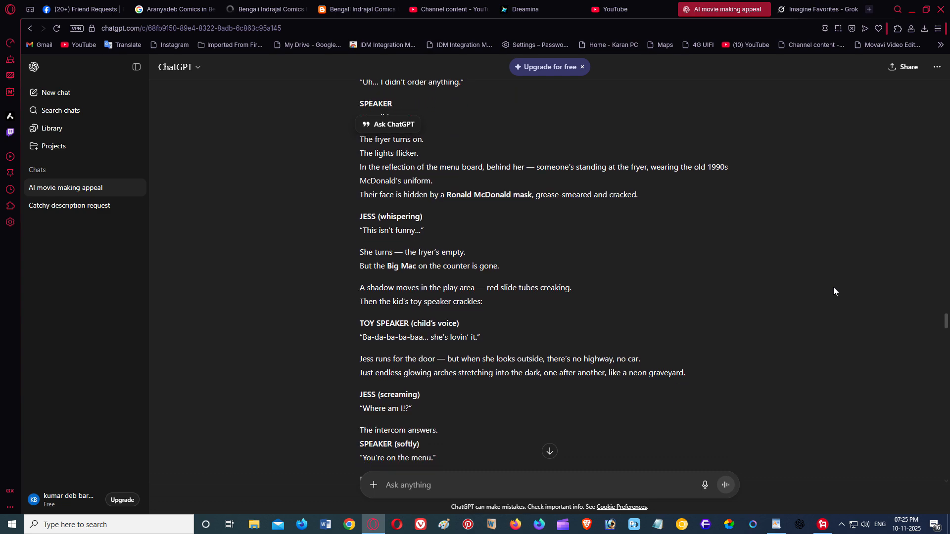
scroll(834, 291, "down", 2)
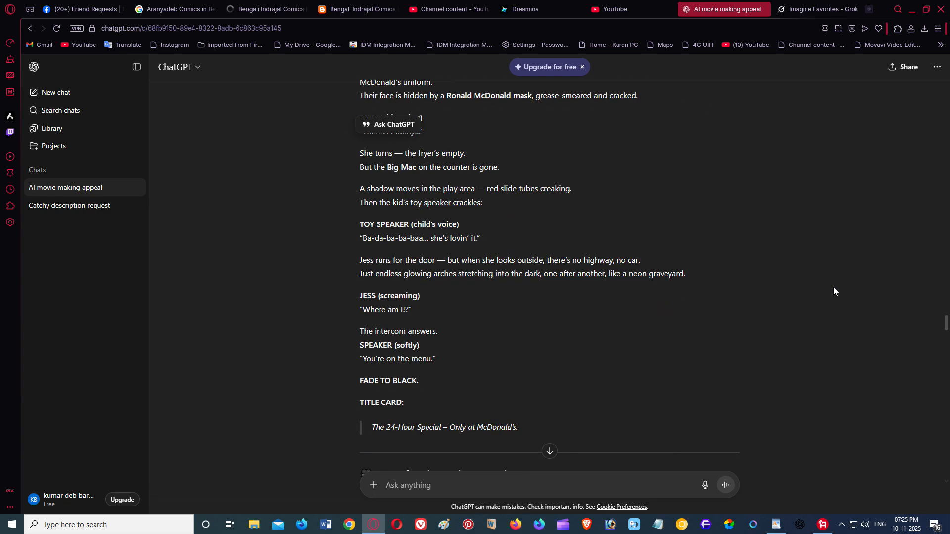
scroll(834, 288, "down", 2)
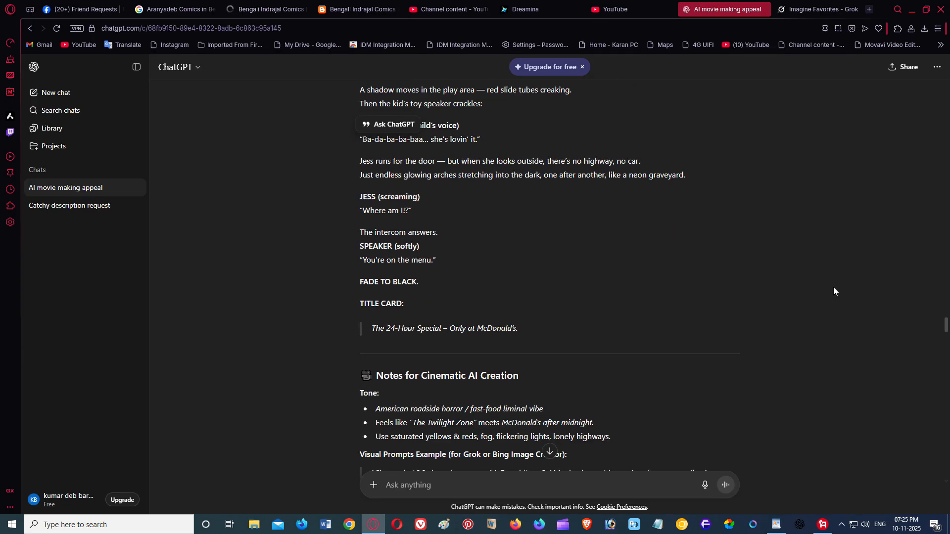
scroll(834, 288, "down", 1)
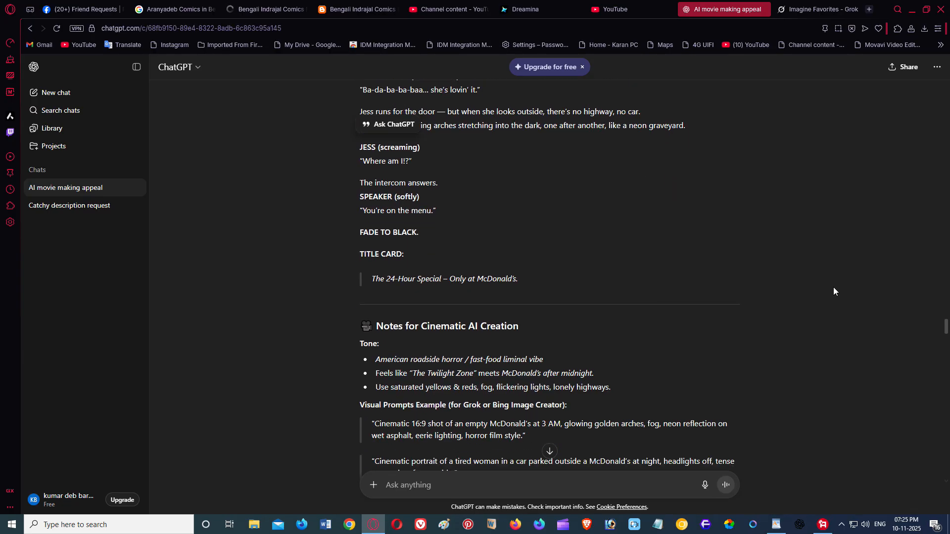
scroll(834, 288, "down", 6)
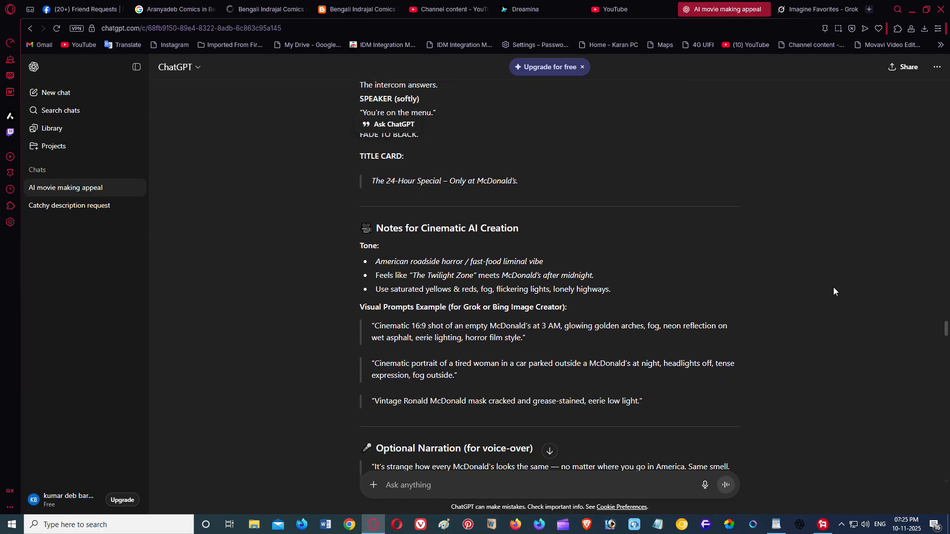
scroll(834, 287, "down", 2)
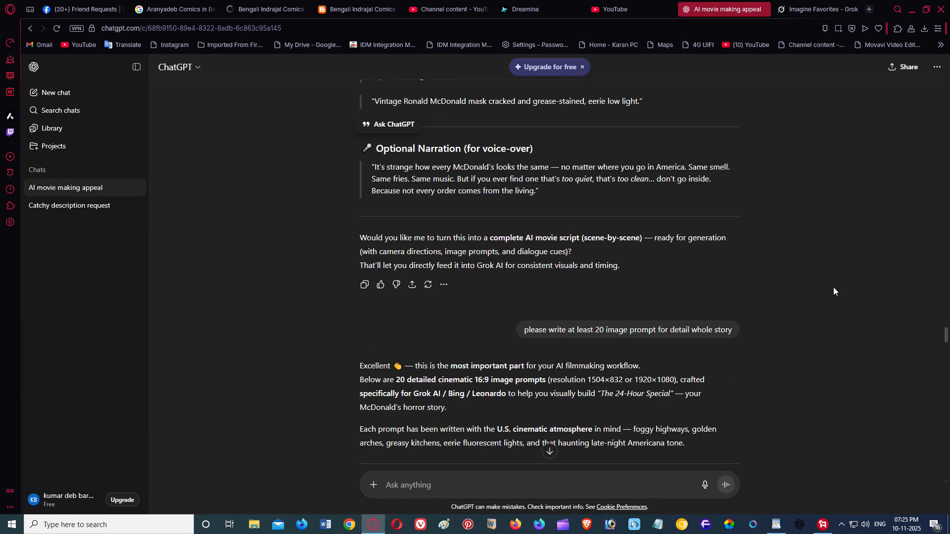
scroll(834, 287, "down", 2)
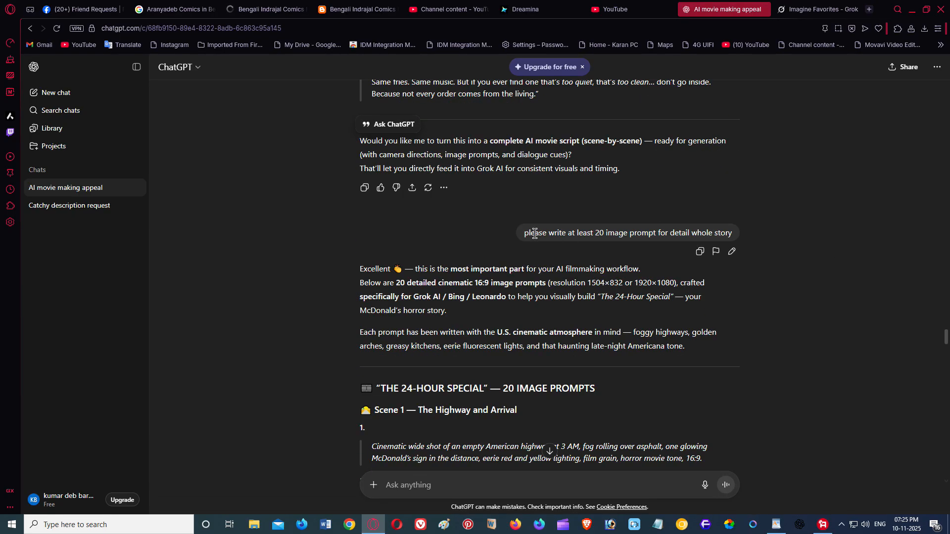
Step: Check the 20-prompt request, then scroll to the Scene 1 Highway and Scene 2 Restaurant prompts
left_click_drag(525, 233, 808, 250)
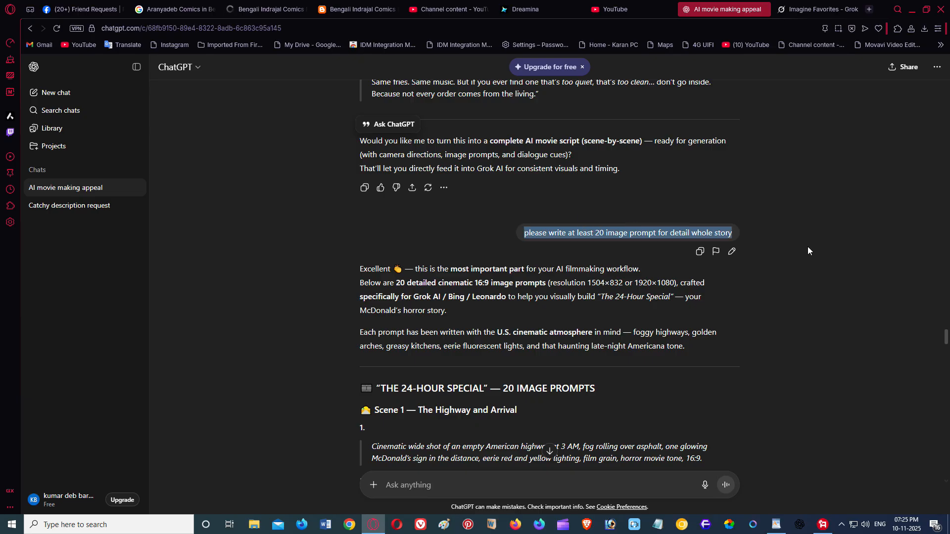
left_click(798, 256)
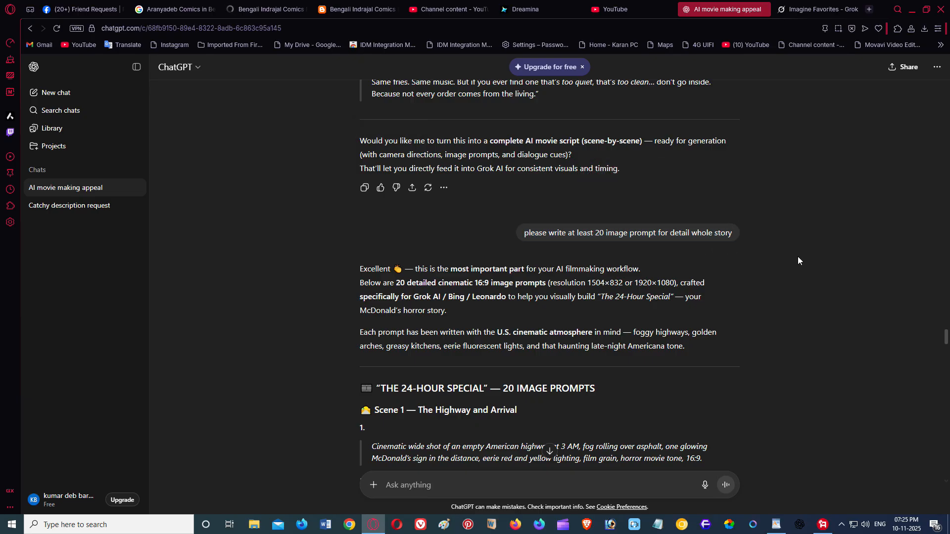
scroll(798, 256, "down", 3)
scroll(798, 256, "down", 3)
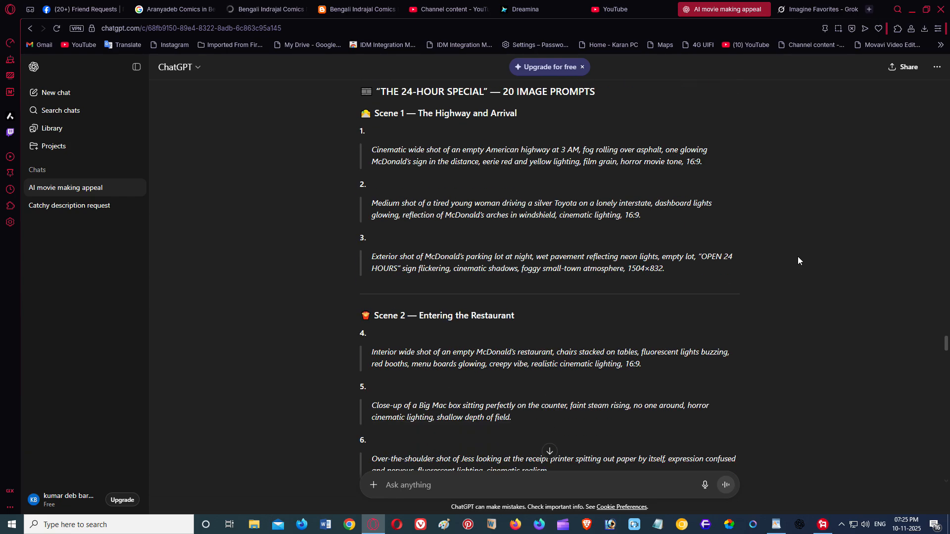
scroll(798, 261, "down", 1)
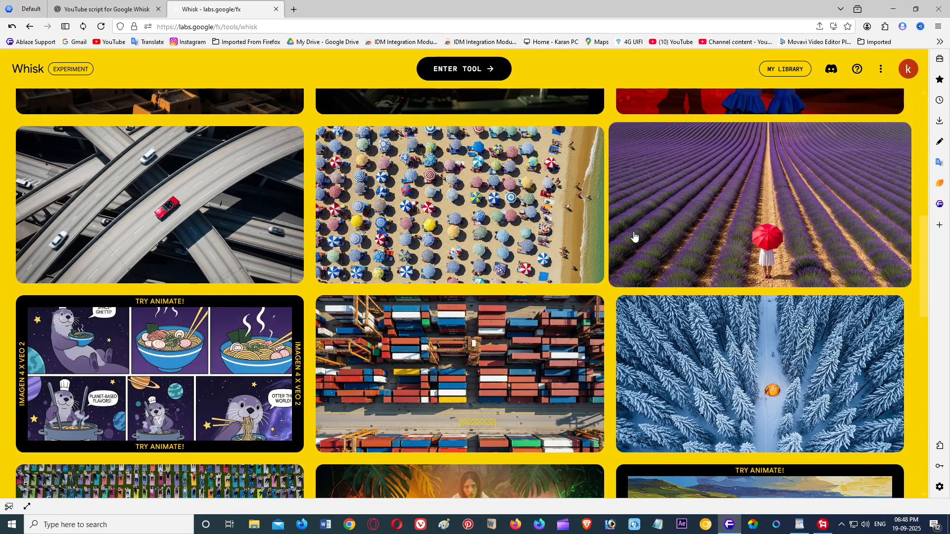
Step: Browse the Whisk gallery and open the project with foggy-highway McDonald's sign images
scroll(609, 237, "down", 2)
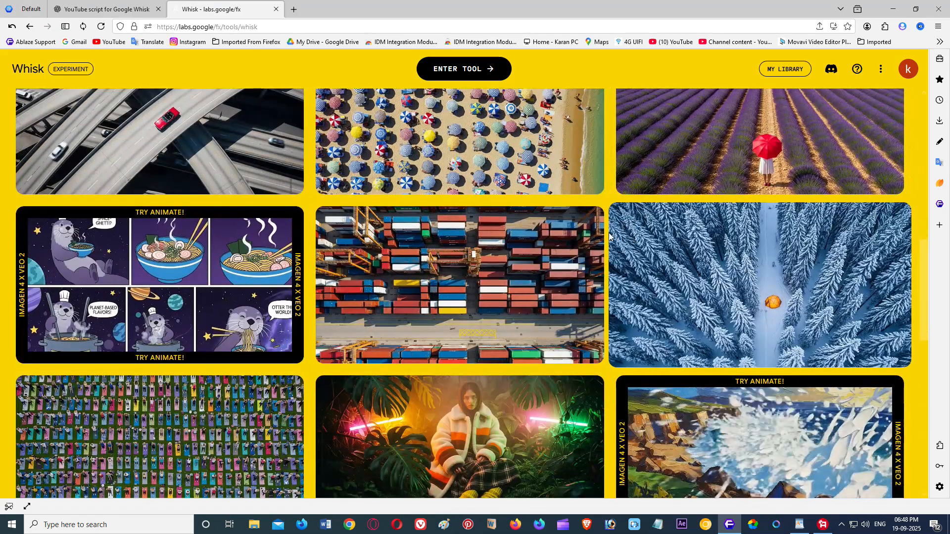
scroll(609, 236, "down", 3)
scroll(609, 236, "down", 2)
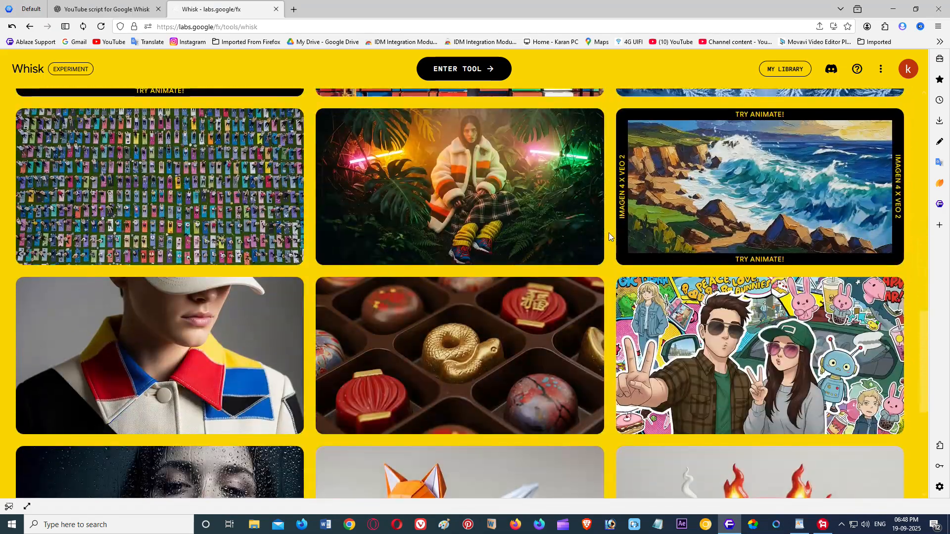
scroll(609, 237, "down", 5)
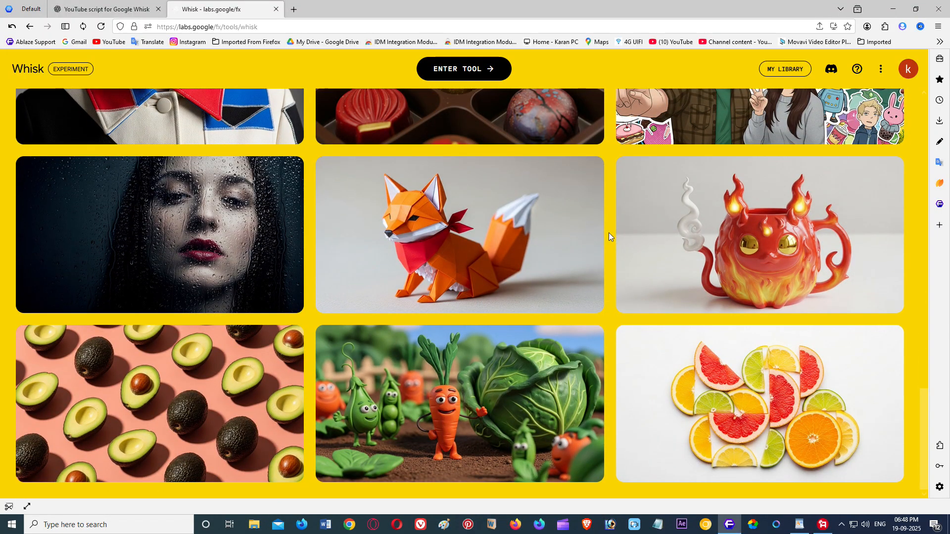
scroll(609, 237, "up", 7)
scroll(609, 233, "up", 10)
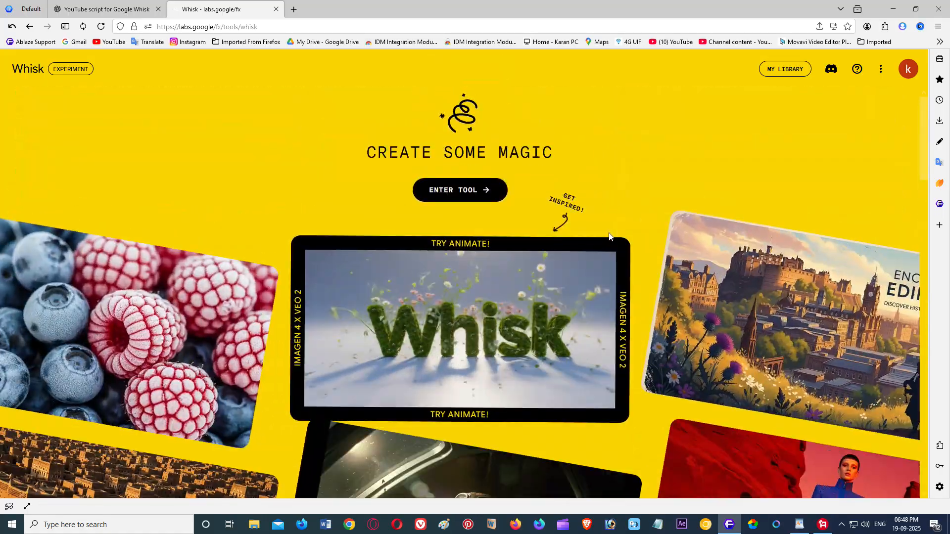
scroll(609, 233, "down", 10)
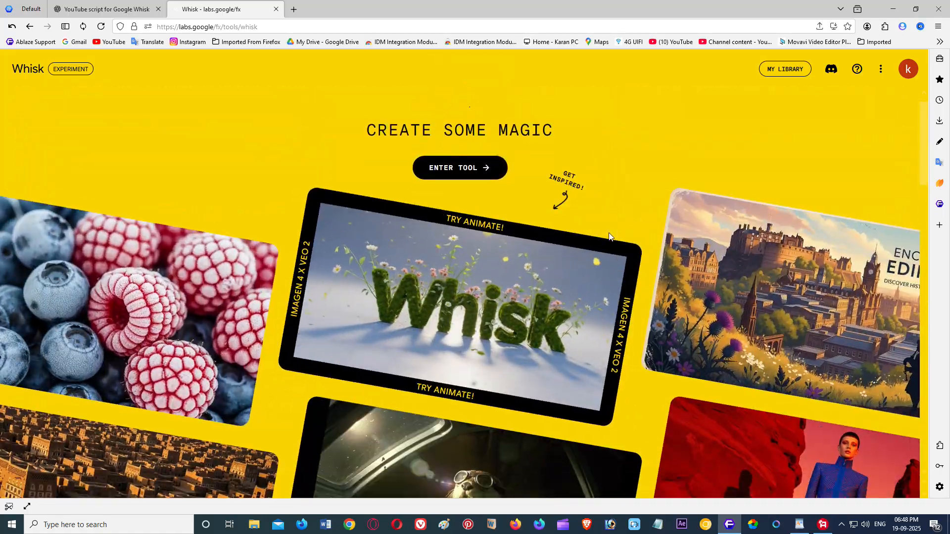
scroll(609, 232, "down", 8)
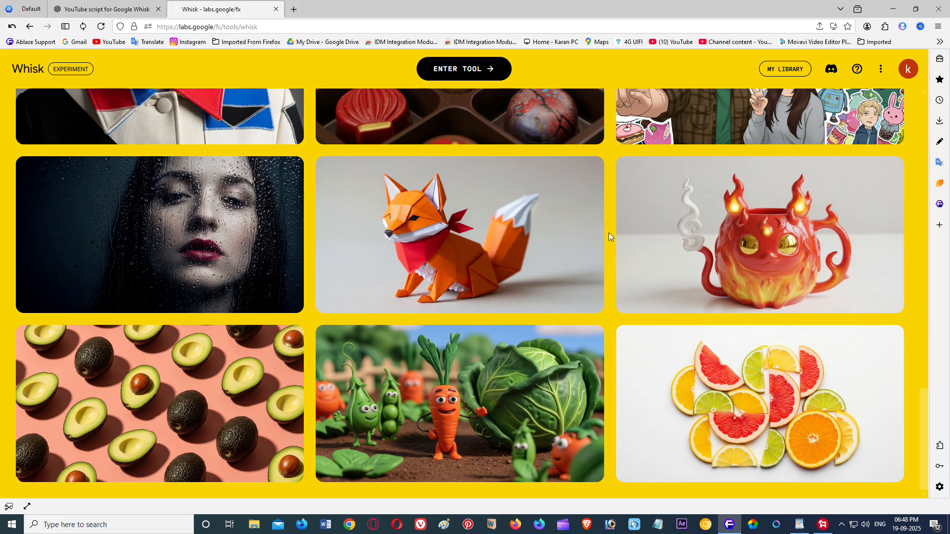
left_click(189, 239)
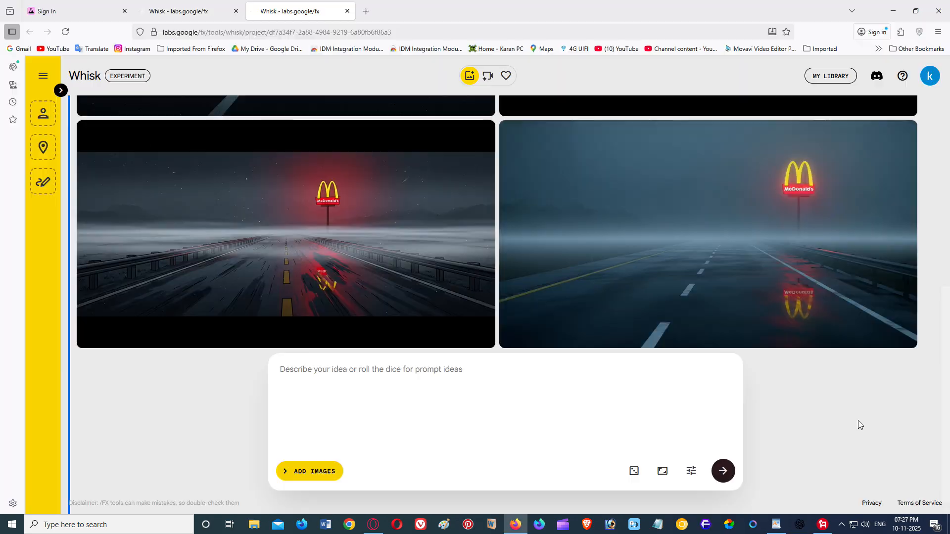
scroll(858, 425, "up", 5)
scroll(859, 425, "down", 5)
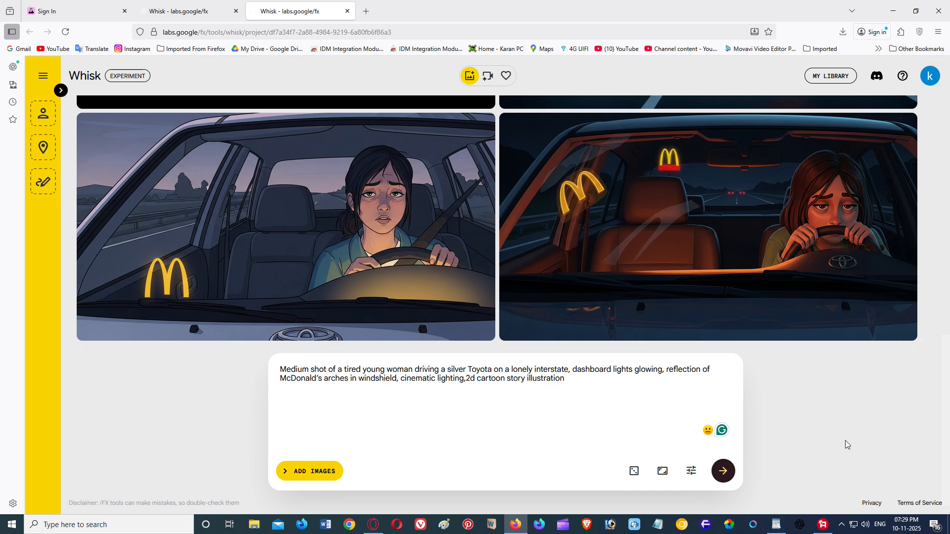
Step: Download both cartoon images of the tired woman driving
mouse_move(451, 138)
left_click(480, 126)
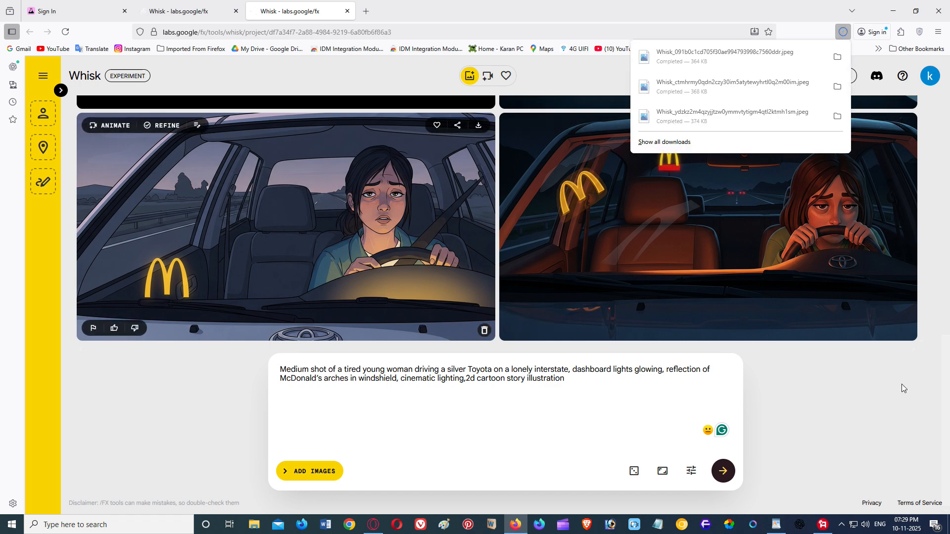
left_click(821, 385)
mouse_move(903, 125)
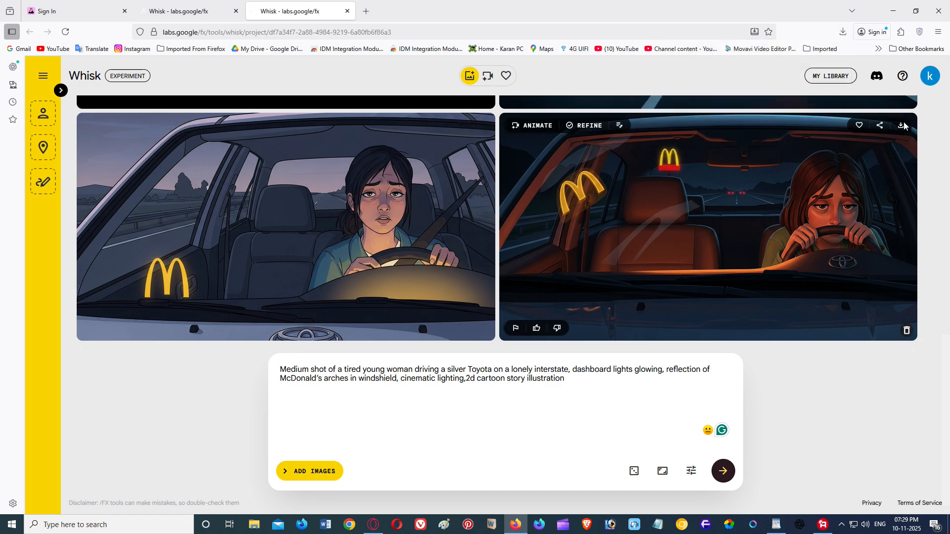
left_click(900, 126)
left_click(808, 392)
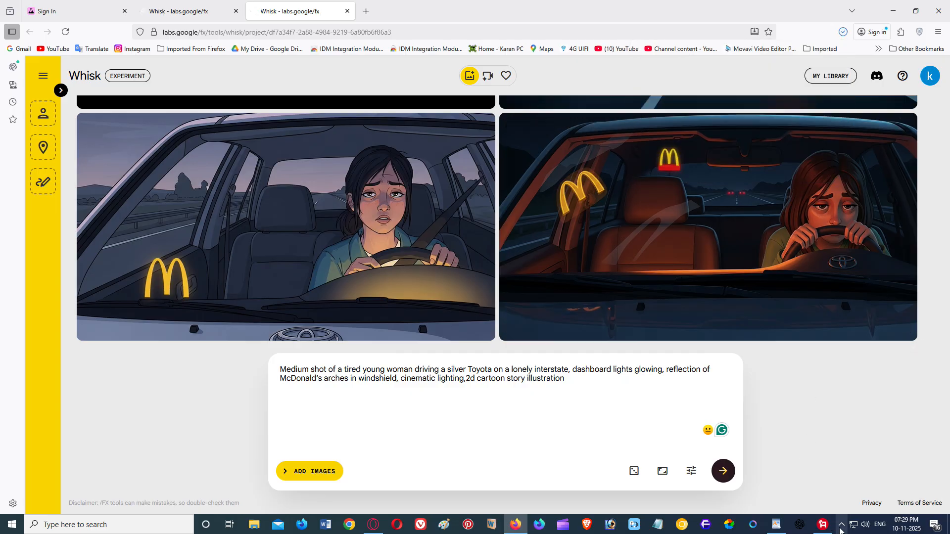
Step: Replace the Whisk prompt's driving scene with ChatGPT's McDonald's parking lot prompt
left_click(373, 525)
mouse_move(374, 206)
left_mouse_down()
mouse_move(548, 208)
mouse_move(623, 221)
mouse_move(369, 215)
left_mouse_up()
key("ctrl+c")
right_click(588, 188)
left_click(487, 231)
right_click(424, 218)
left_click(425, 263)
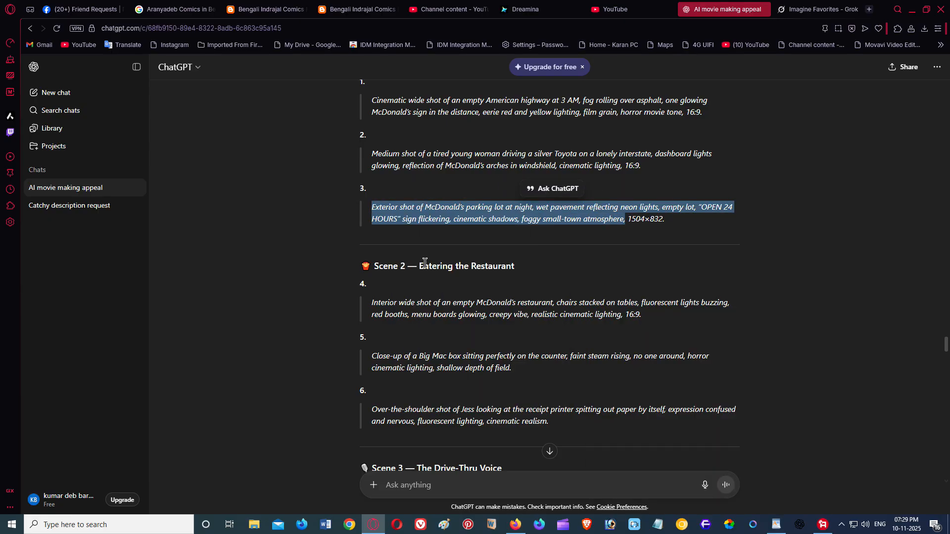
left_click(515, 531)
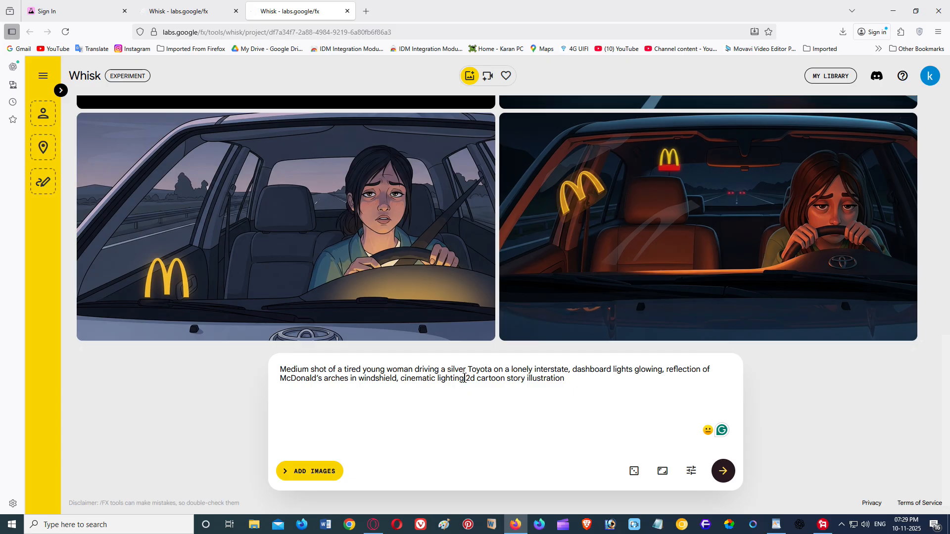
left_click_drag(465, 379, 281, 369)
right_click(300, 371)
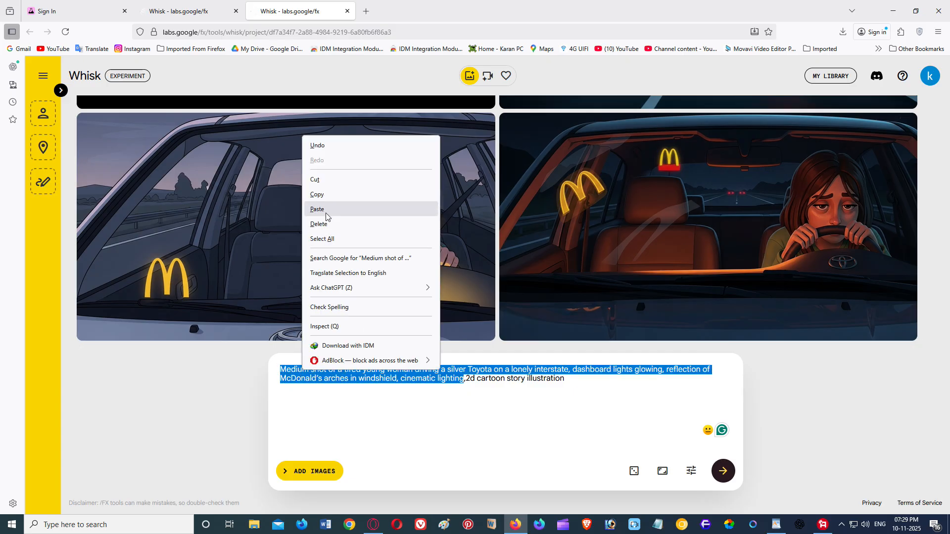
left_click(326, 213)
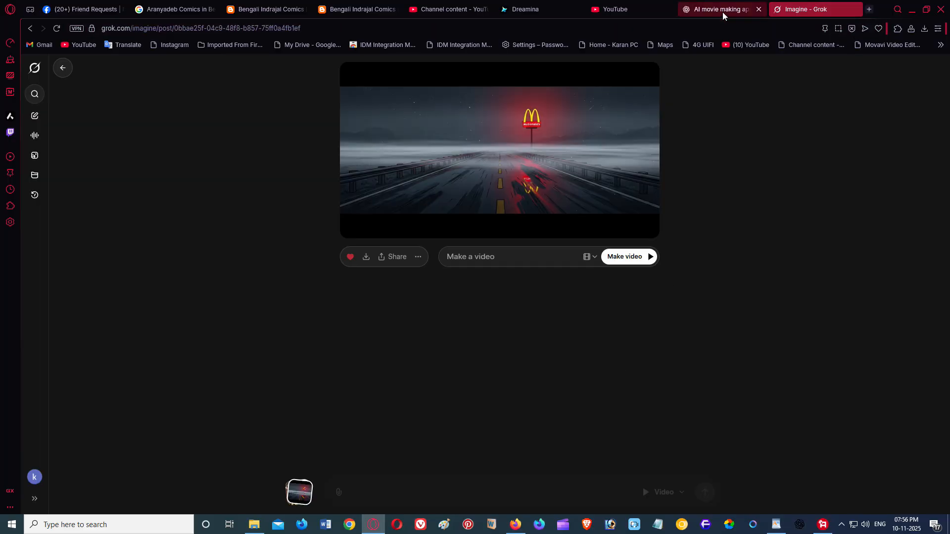
Step: Copy the Scene 1 highway prompt into Grok's Make a video field and generate the clip
left_click(703, 10)
scroll(677, 278, "up", 15)
scroll(677, 279, "up", 6)
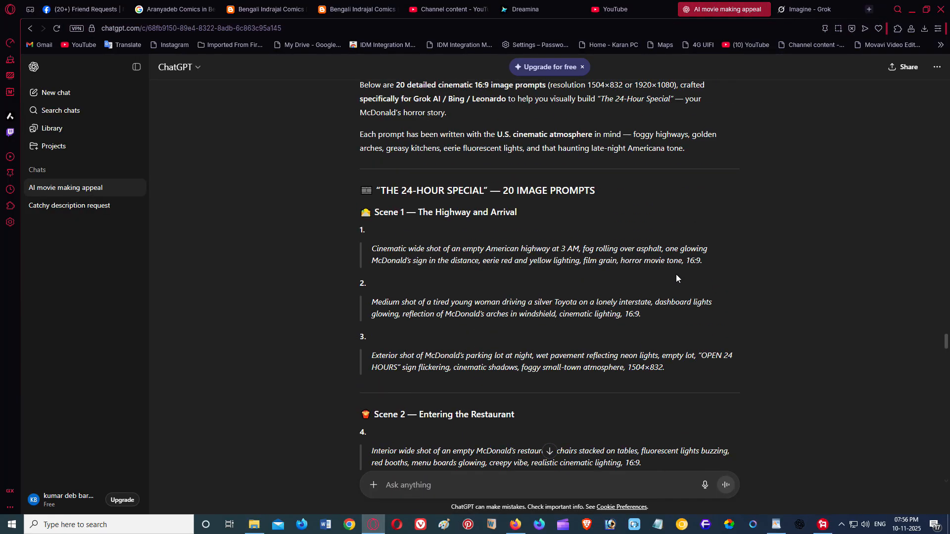
left_click_drag(606, 256, 685, 270)
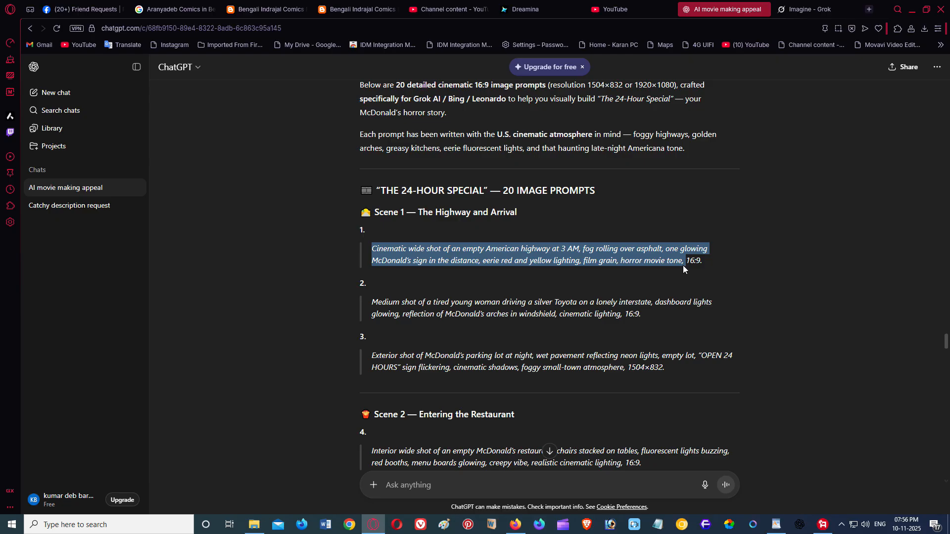
right_click(653, 252)
left_click(675, 308)
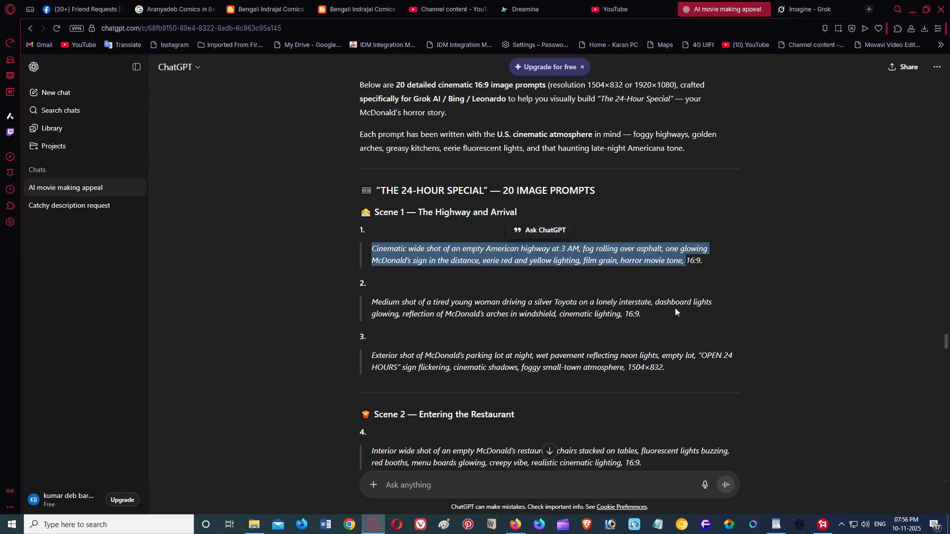
key("ctrl+Tab")
right_click(468, 258)
left_click(519, 112)
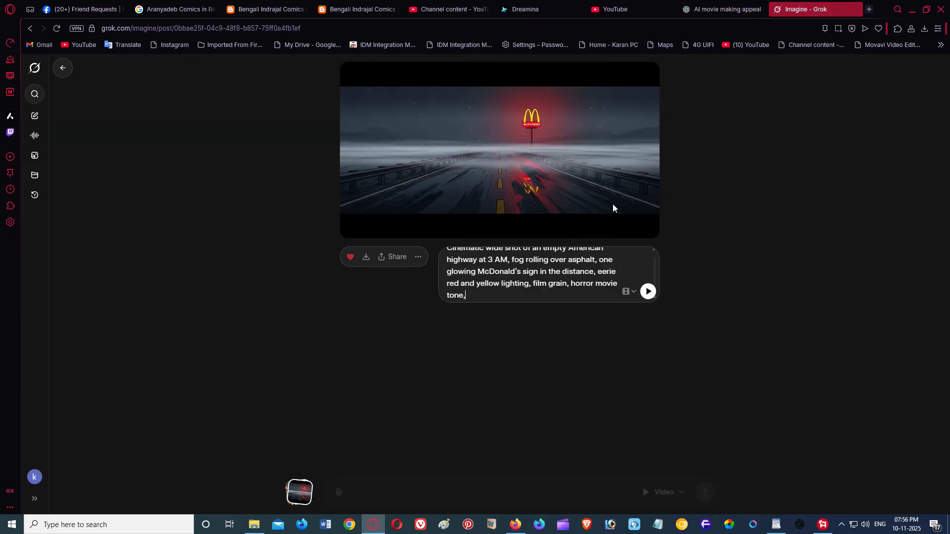
left_click(648, 294)
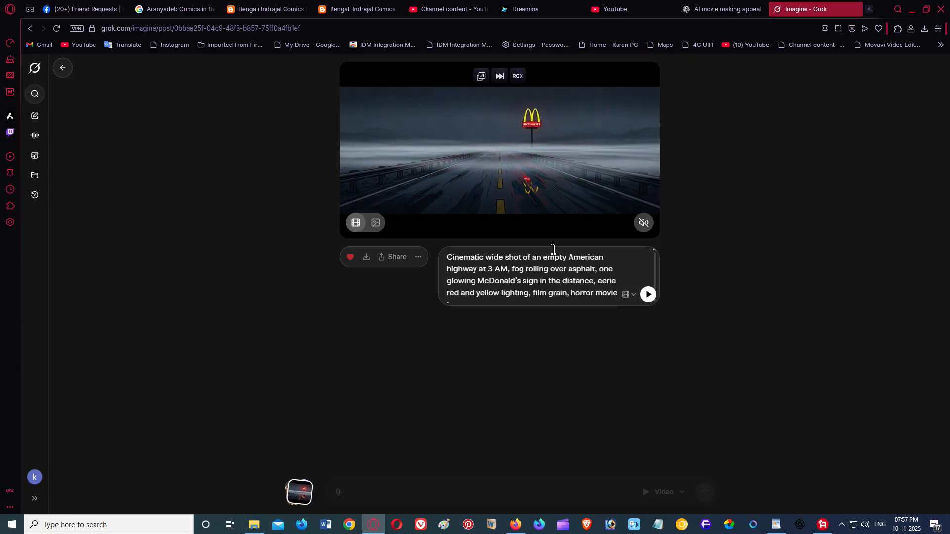
Step: Unmute and pause the highway clip, then upscale the video
left_click(642, 230)
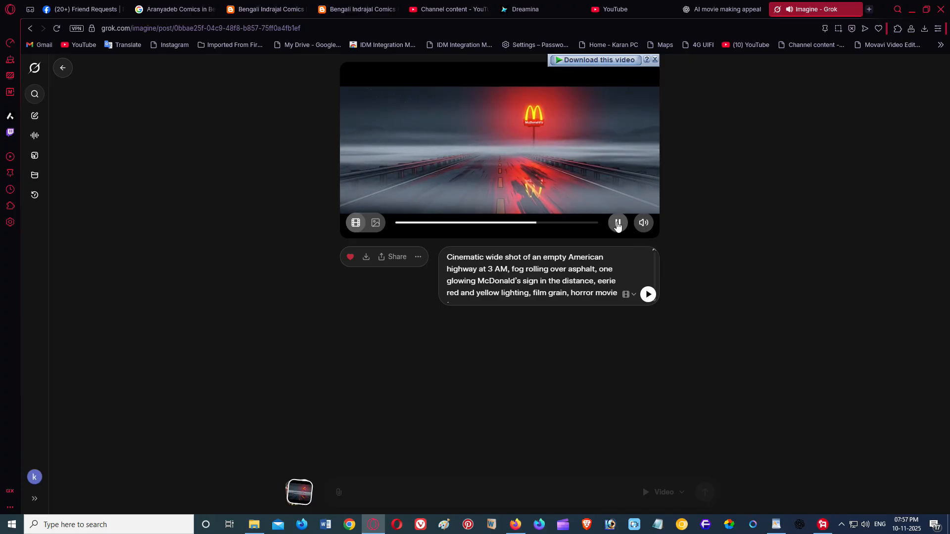
left_click(618, 228)
left_click(418, 257)
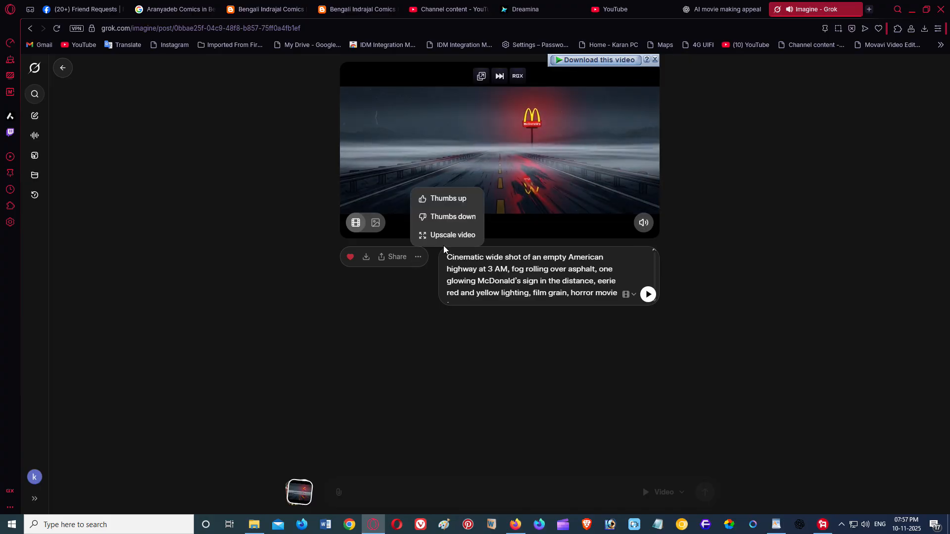
left_click(446, 233)
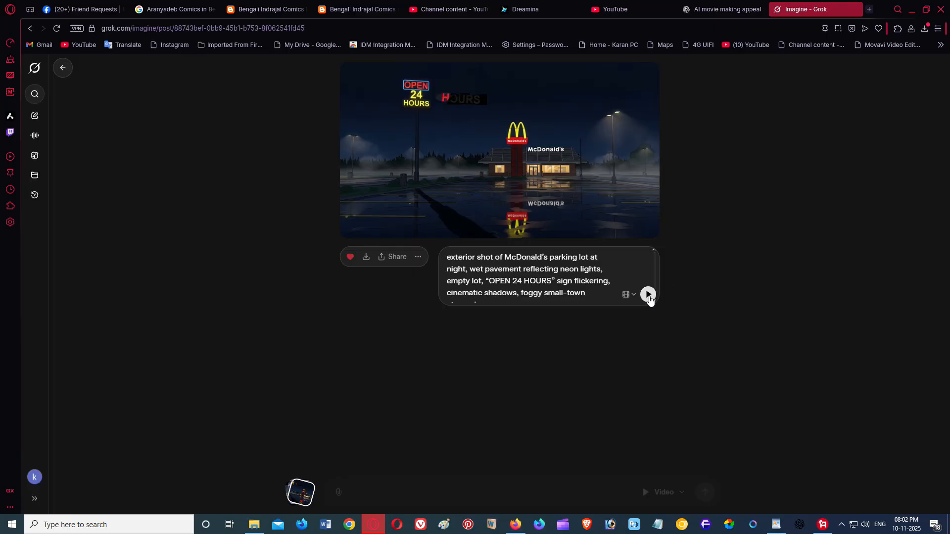
Step: Submit the POV glass-doors prompt with endless glowing McDonald's signs in fog
left_click(648, 295)
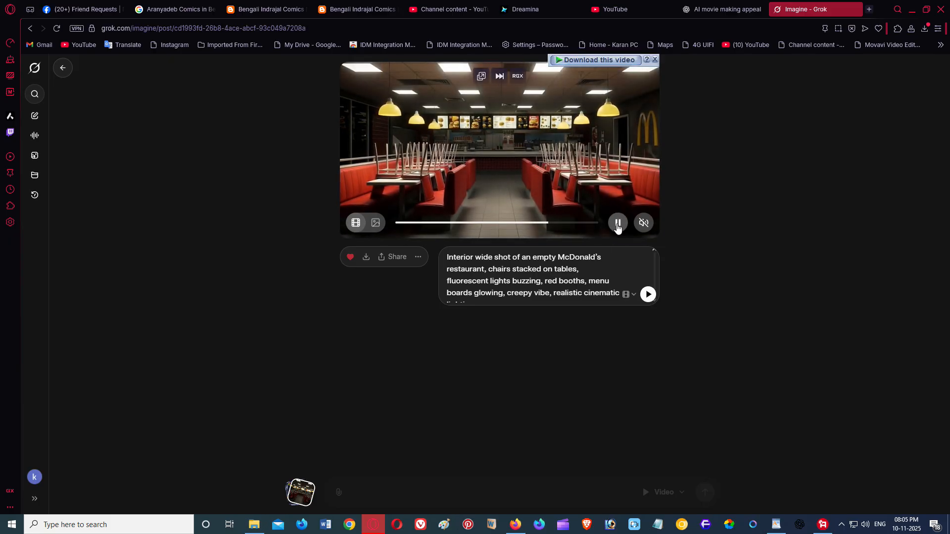
Step: Choose Upscale video for the clip of the empty interior with stacked chairs
left_click(421, 258)
left_click(448, 235)
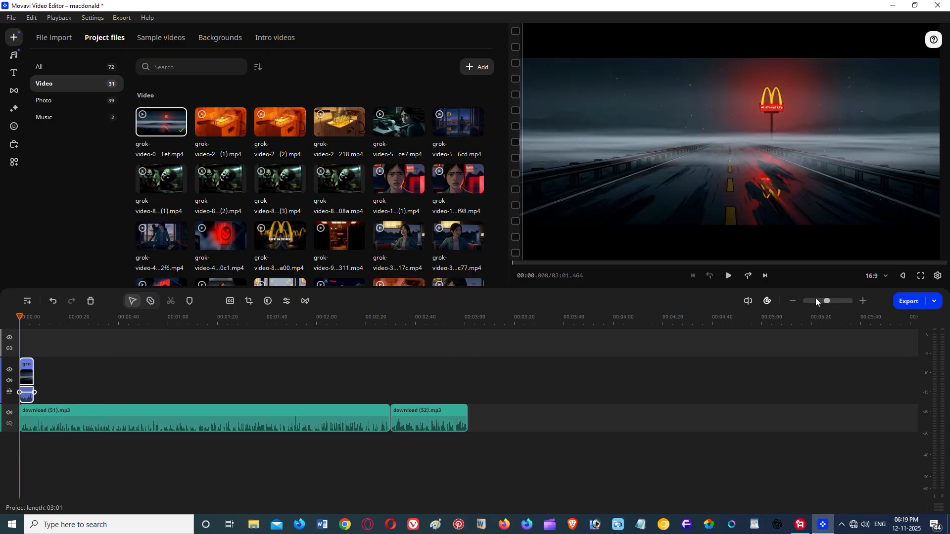
Step: Zoom the Movavi timeline in, stop playback, and preview the grok-video d45 night clip
left_click_drag(827, 301, 833, 304)
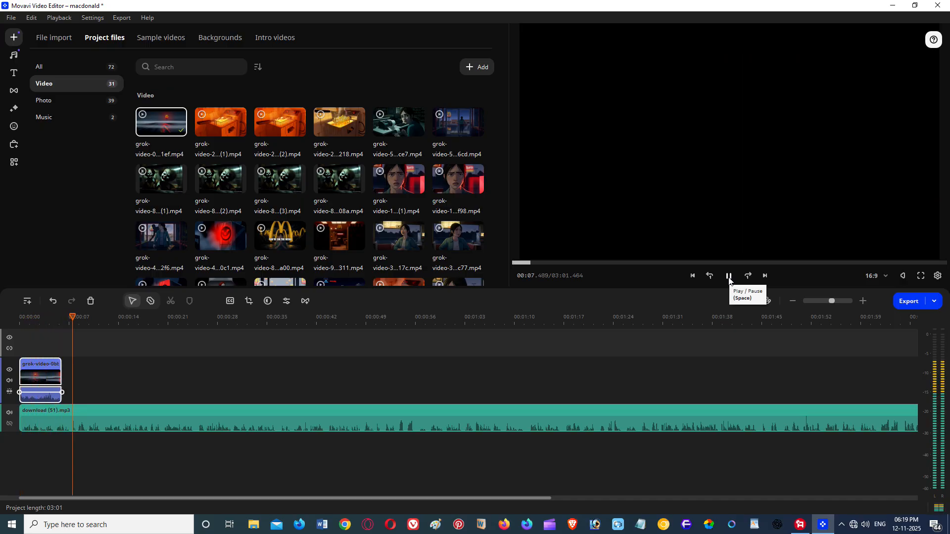
left_click(728, 277)
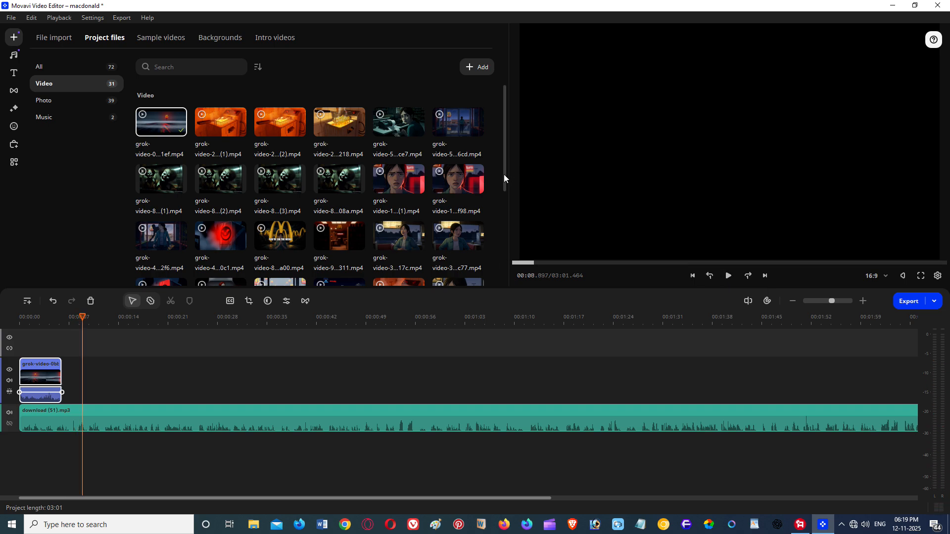
scroll(505, 178, "down", 1)
left_click(340, 240)
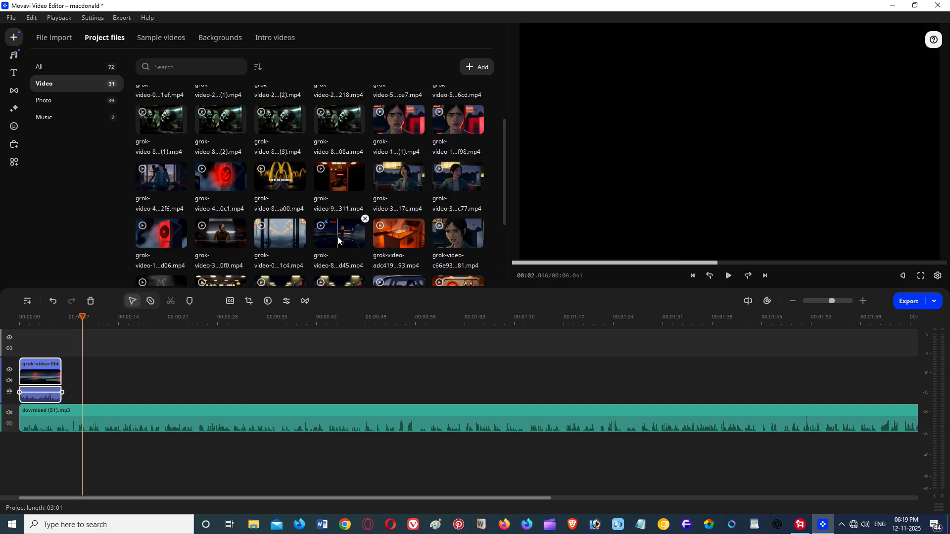